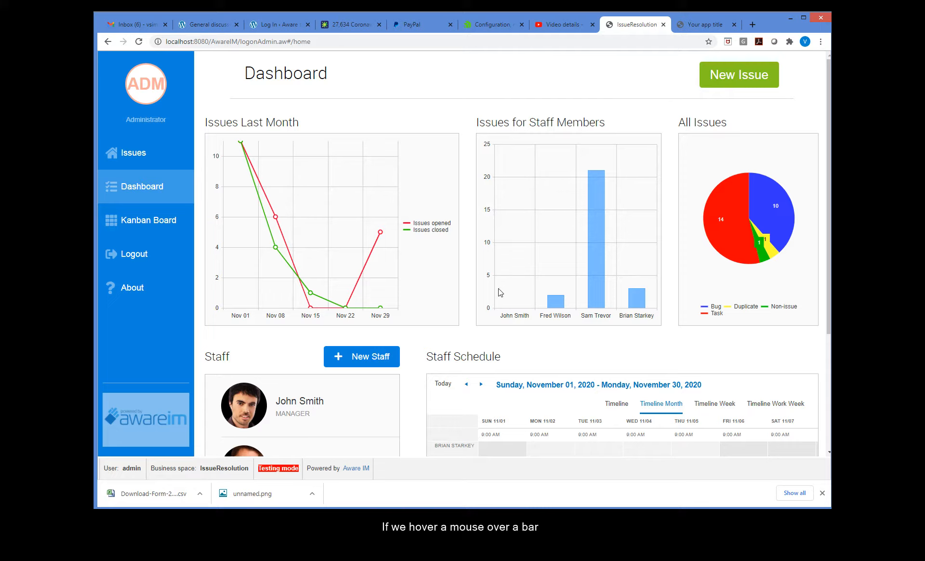
- Check the issue counts of the bars in the Issues for Staff Members chart and view the tallest bar's staff form
mouse_move(596, 236)
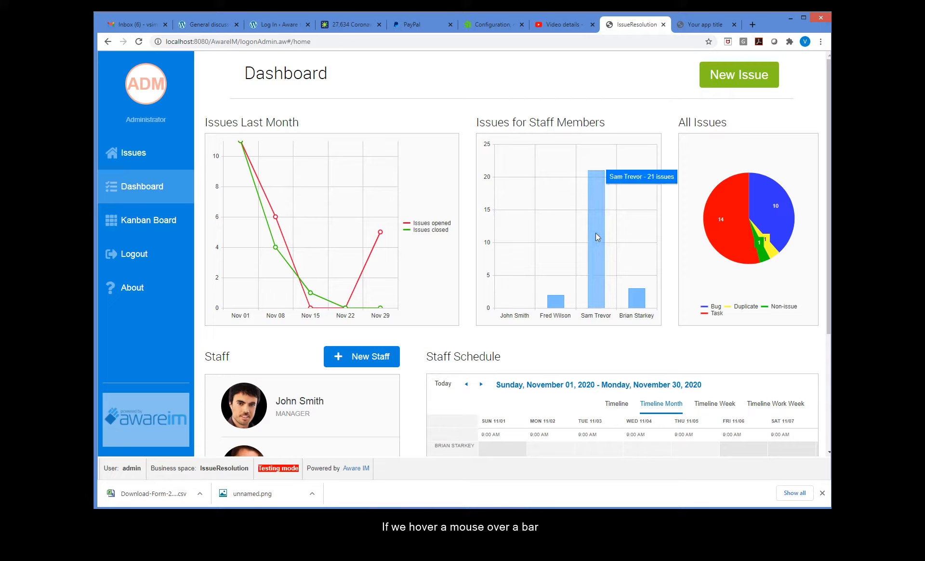
mouse_move(553, 307)
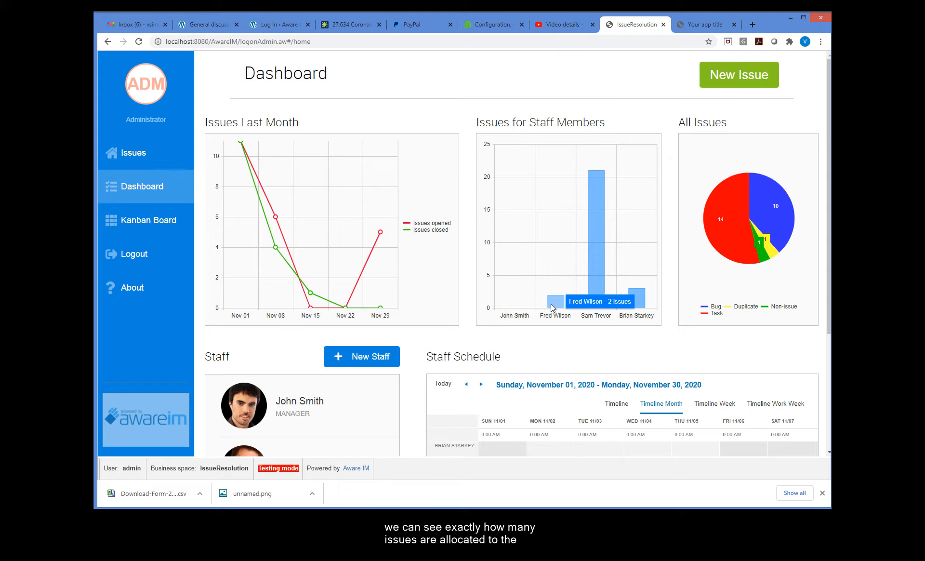
mouse_move(644, 297)
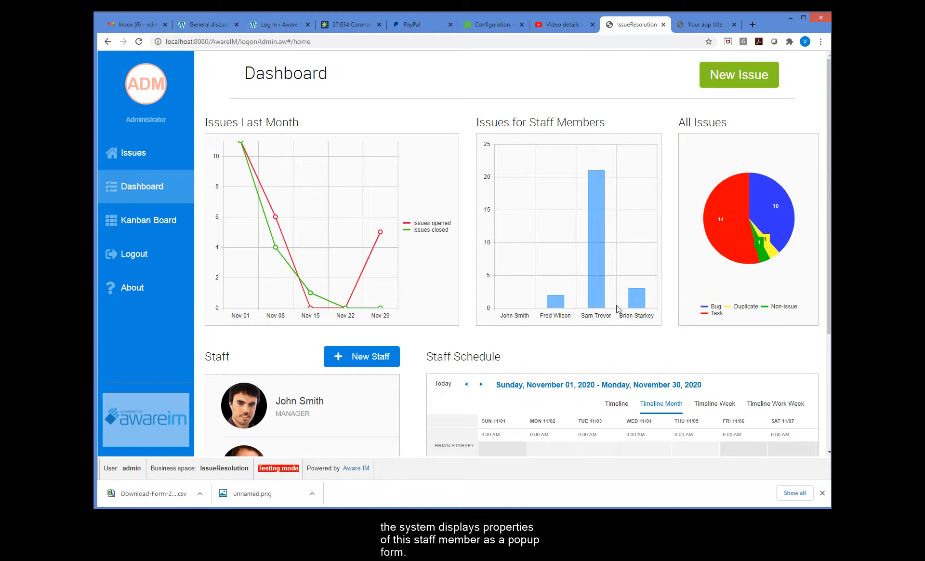
click(598, 258)
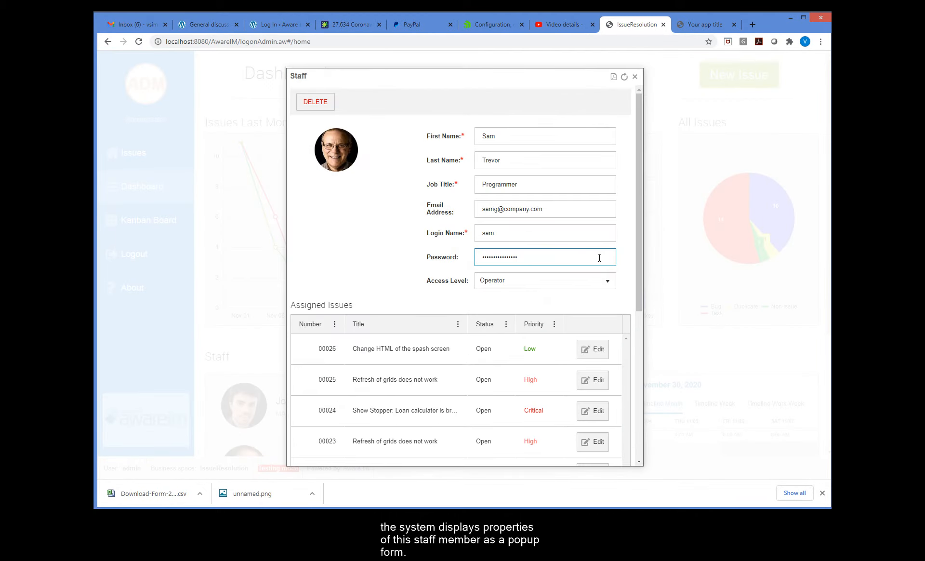
click(634, 76)
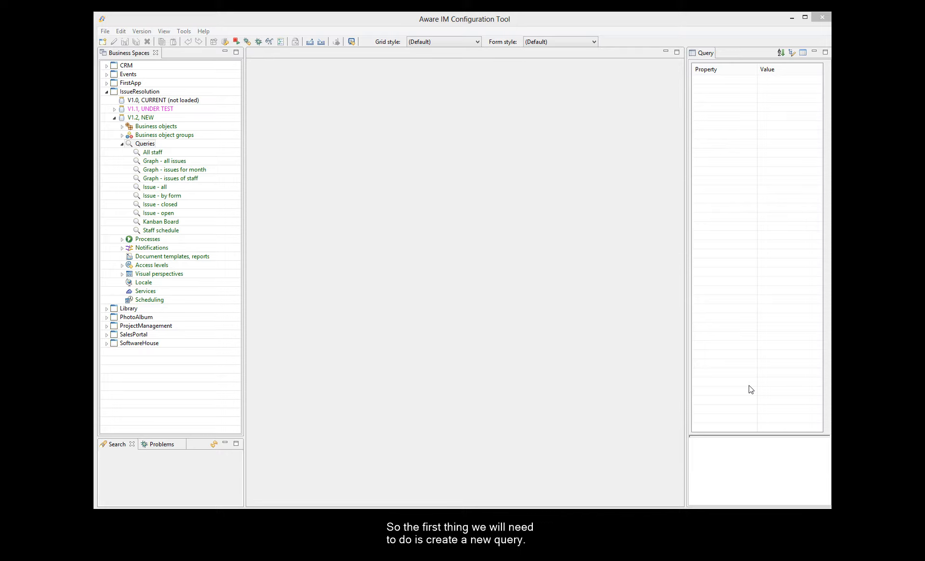
- In the Aware IM Configuration Tool, create a query in IssueResolution V1.2 named "Chart of issues for staff members" that looks for Staff objects
right_click(152, 142)
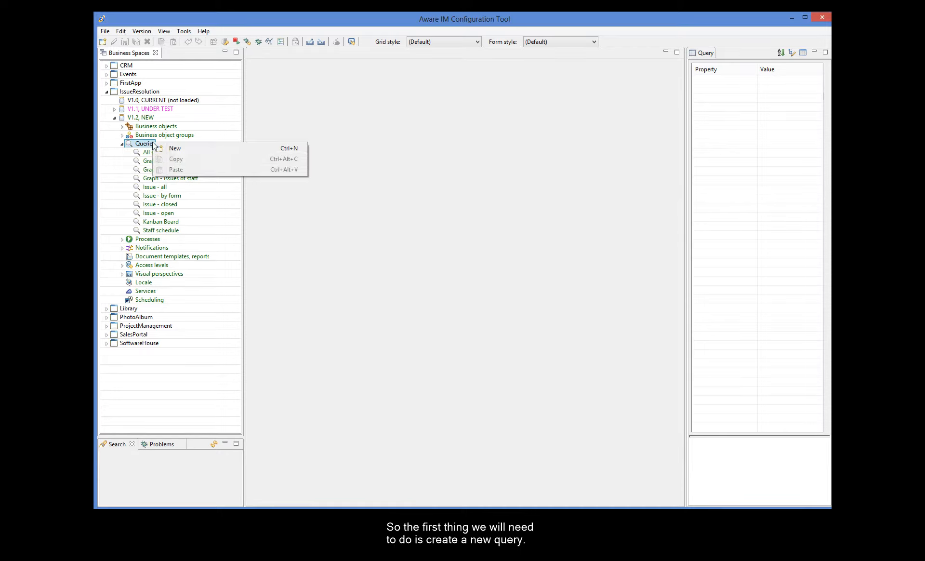
click(178, 151)
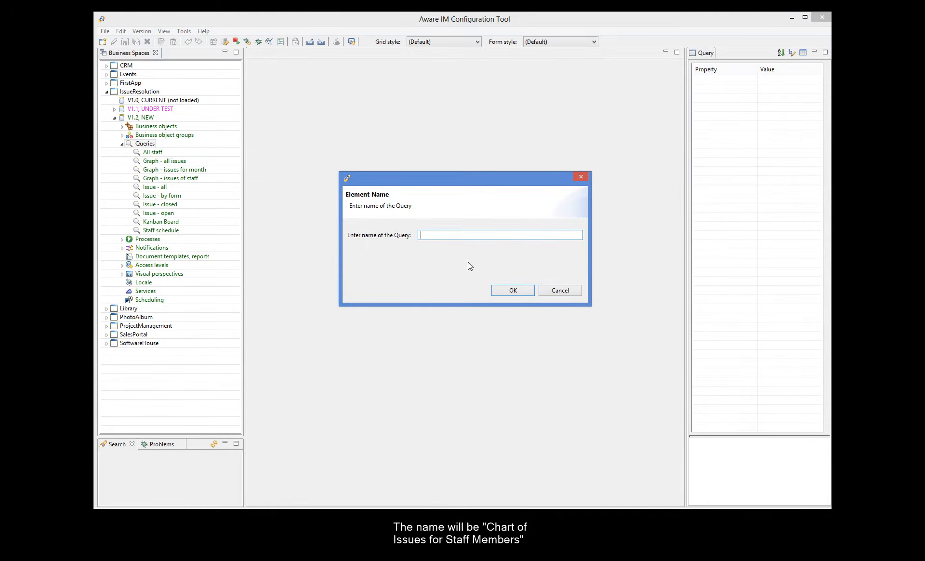
text(Chart of issues for staff members)
click(507, 288)
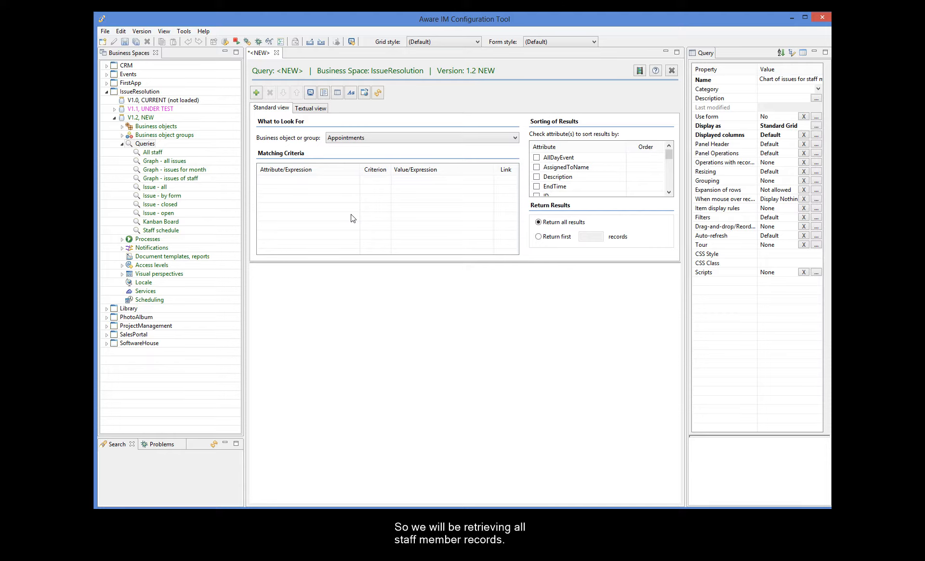
click(358, 137)
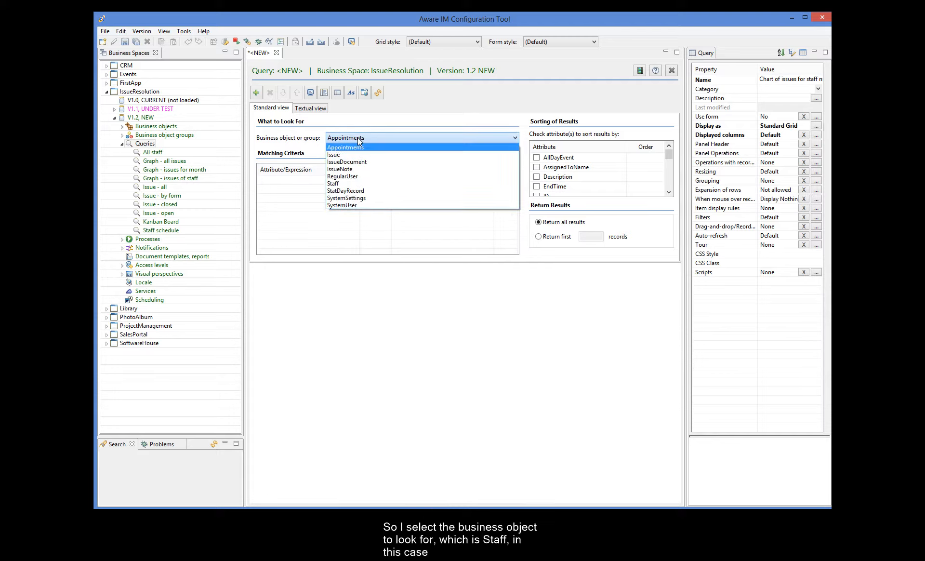
click(338, 182)
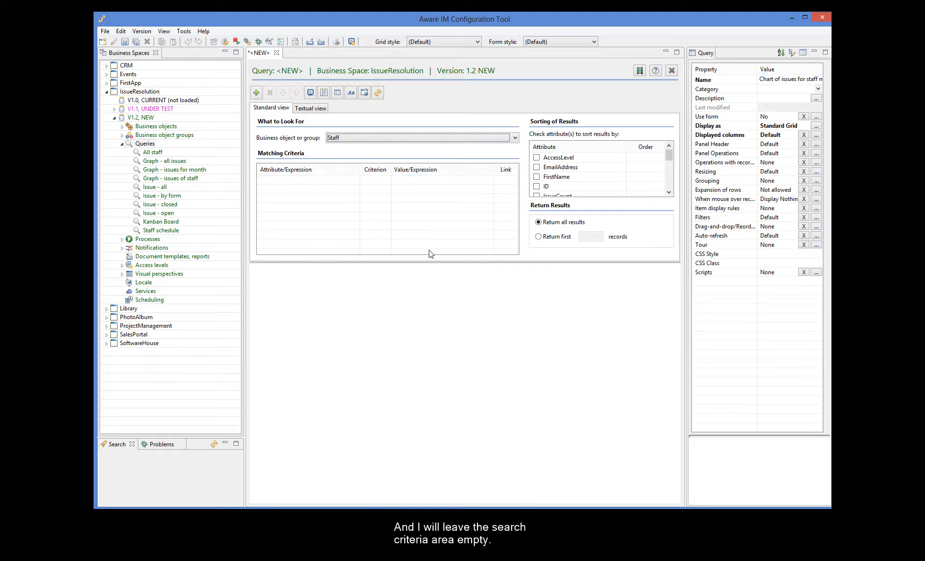
- Display the query results as a Chart with the X axis data defined by the Name attribute
click(817, 126)
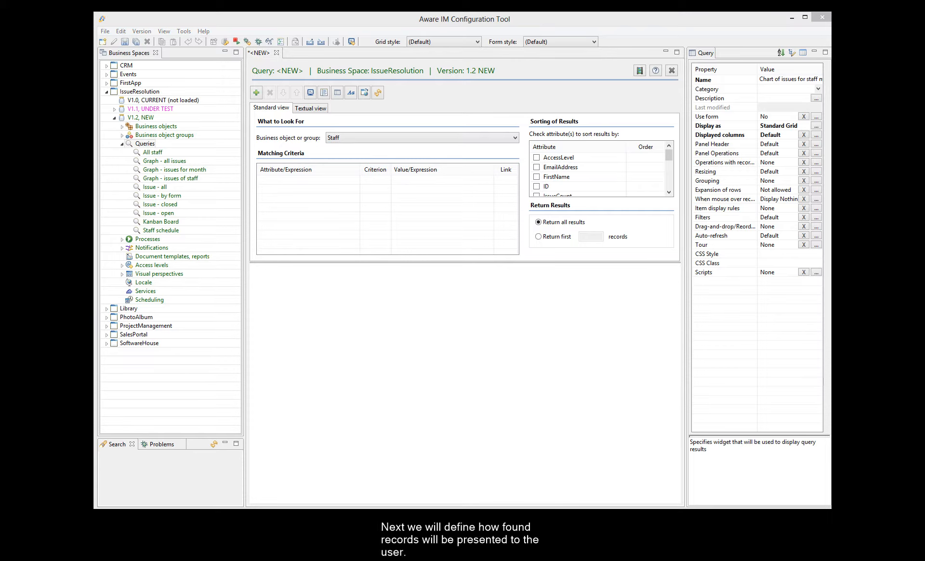
click(816, 126)
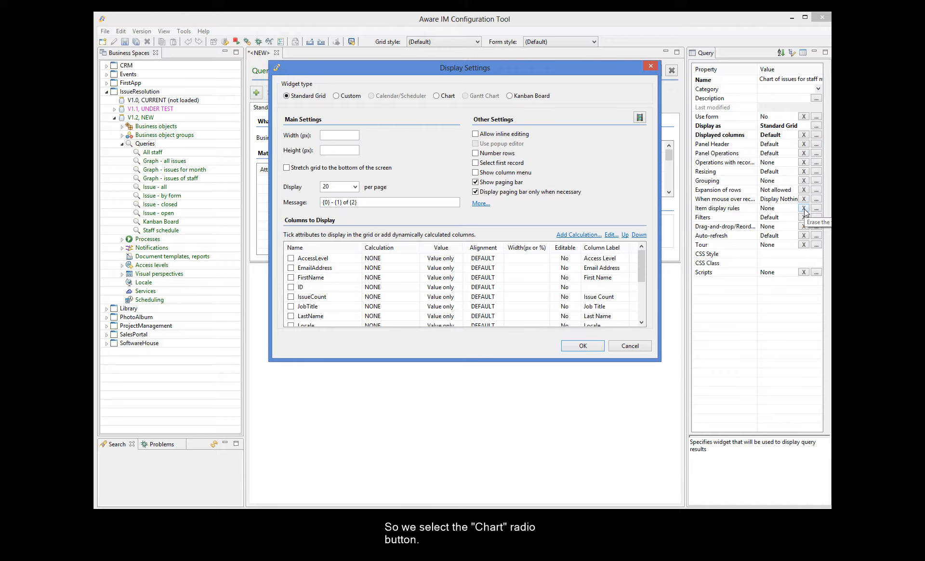
click(437, 96)
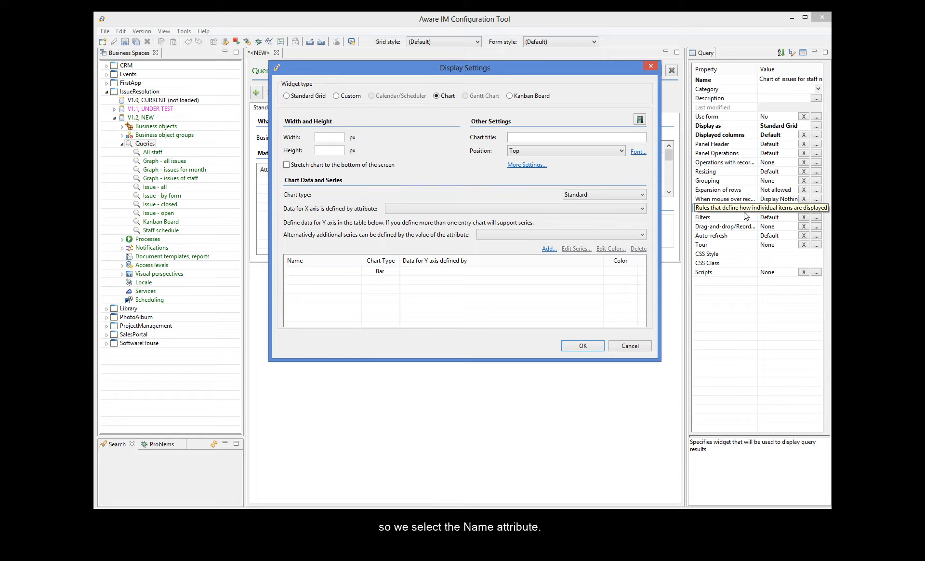
click(513, 209)
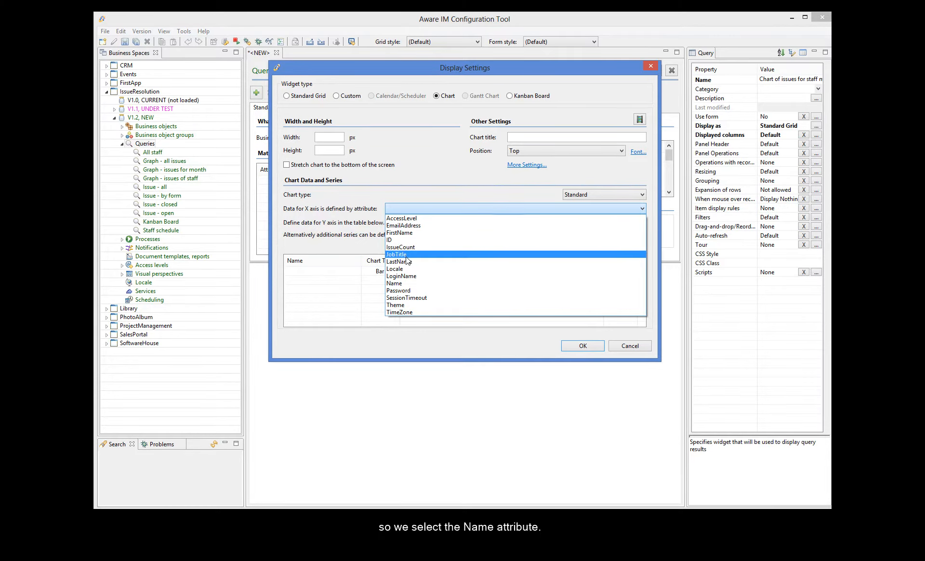
click(392, 284)
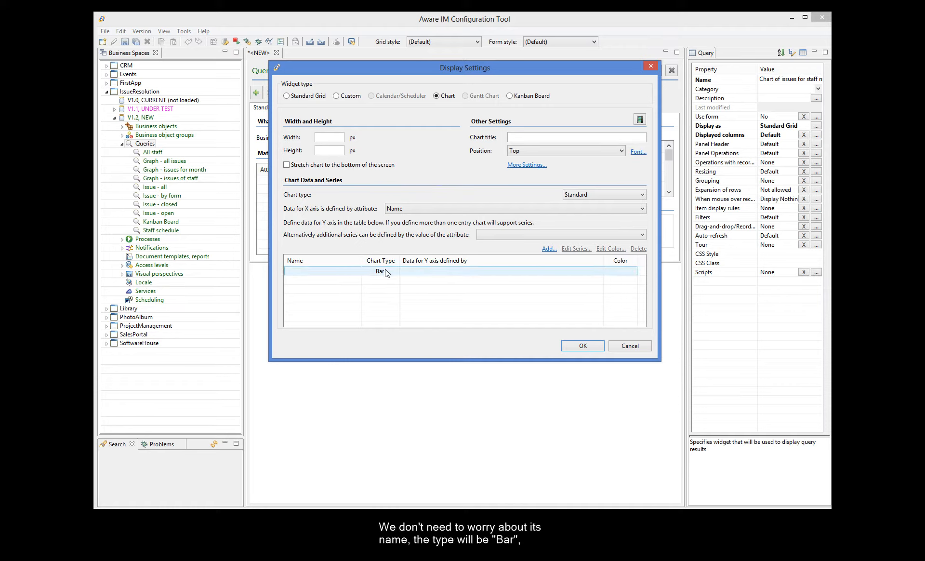
- Define the Y axis data of the Bar series by the IssueCount attribute
click(411, 272)
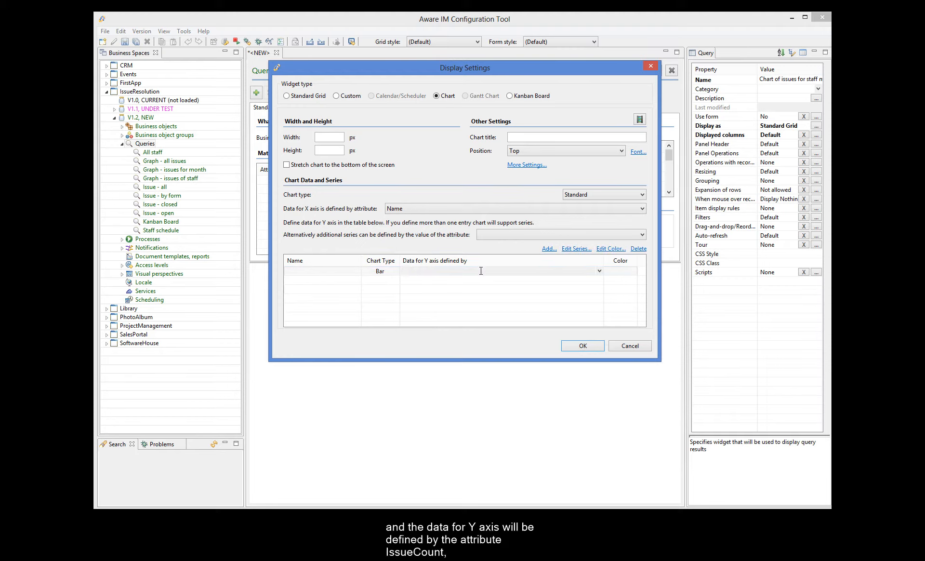
click(599, 271)
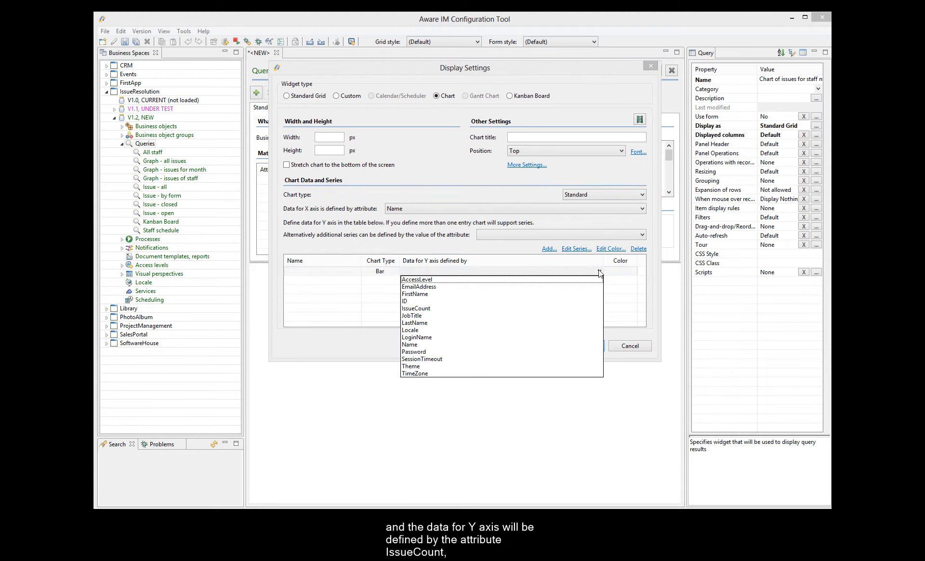
click(415, 309)
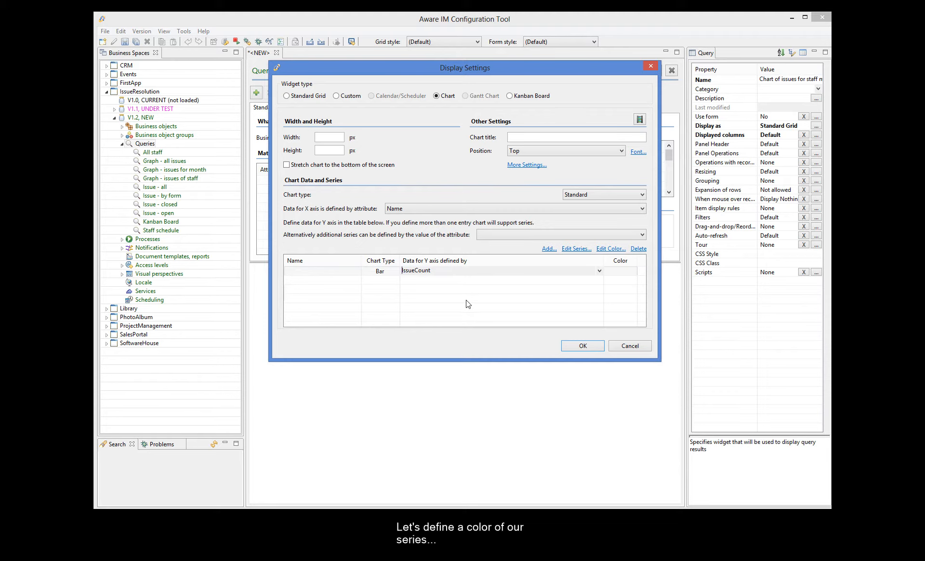
- Color the bar series bright blue with an opacity of 0.5 and apply the chart display settings
click(602, 249)
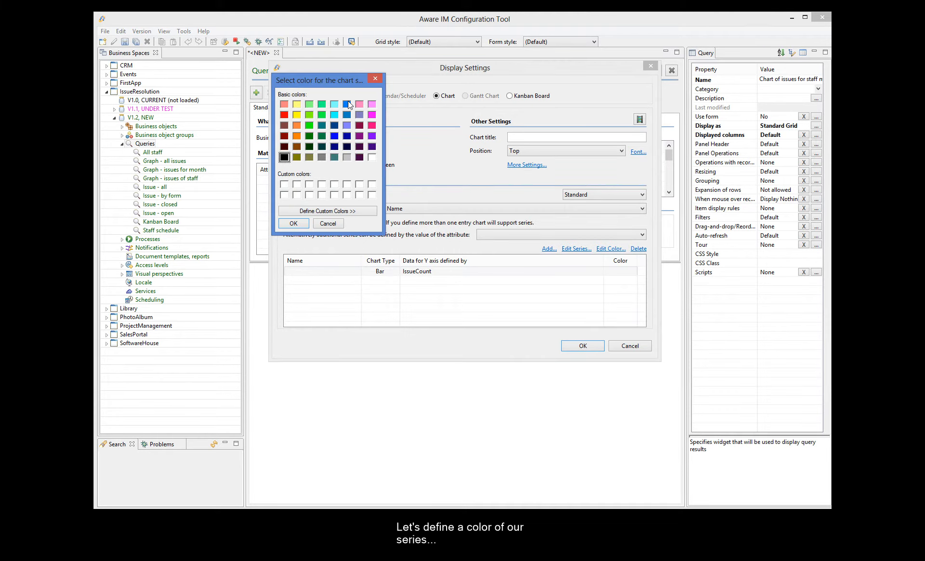
click(347, 104)
click(302, 223)
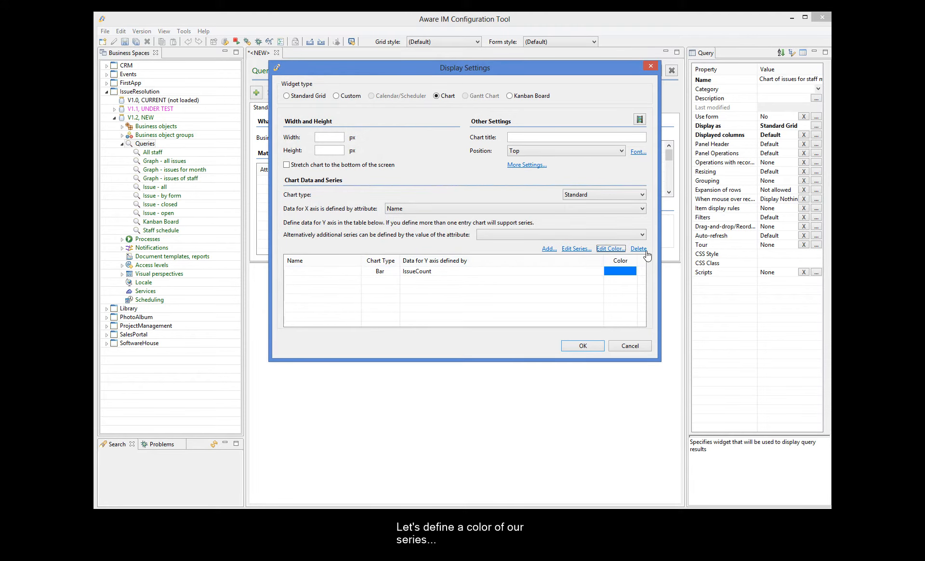
click(573, 250)
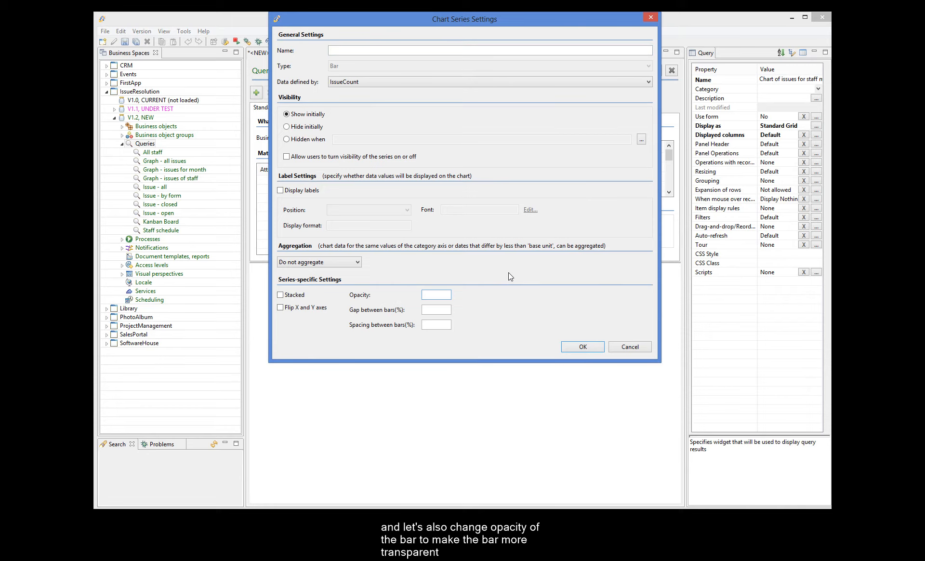
text(0.5)
click(583, 346)
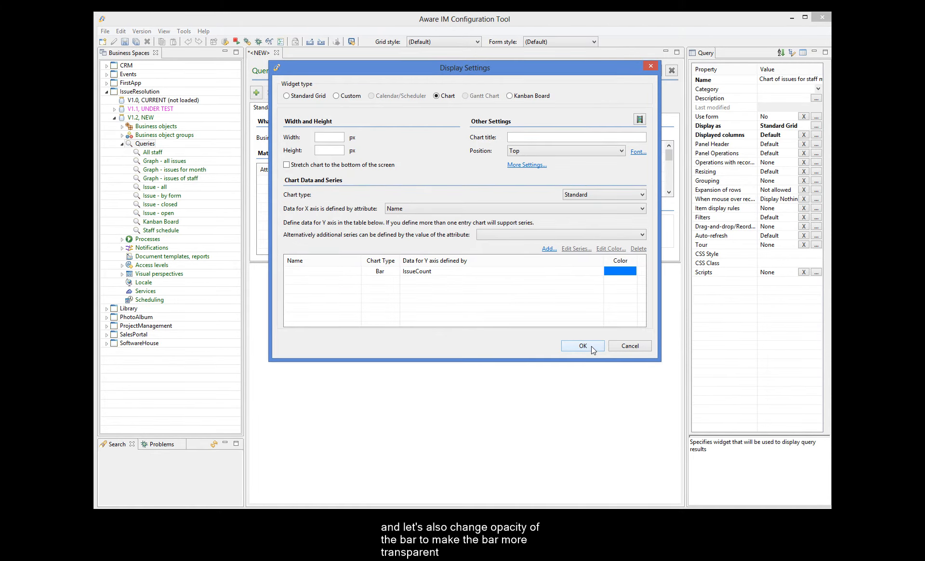
click(591, 346)
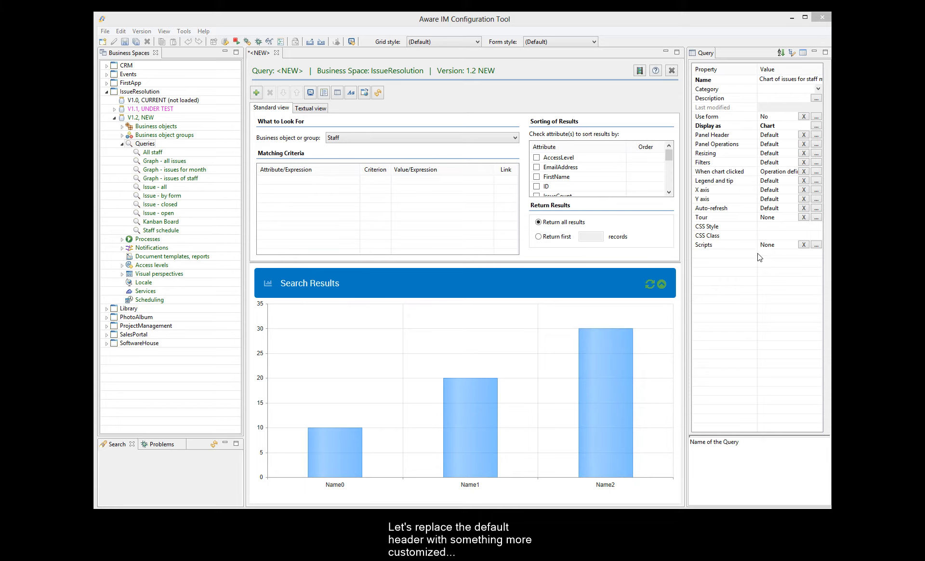
- Give the query panel a custom header with the HTML "<h3>Issues for Staff Members</h3>"
click(816, 136)
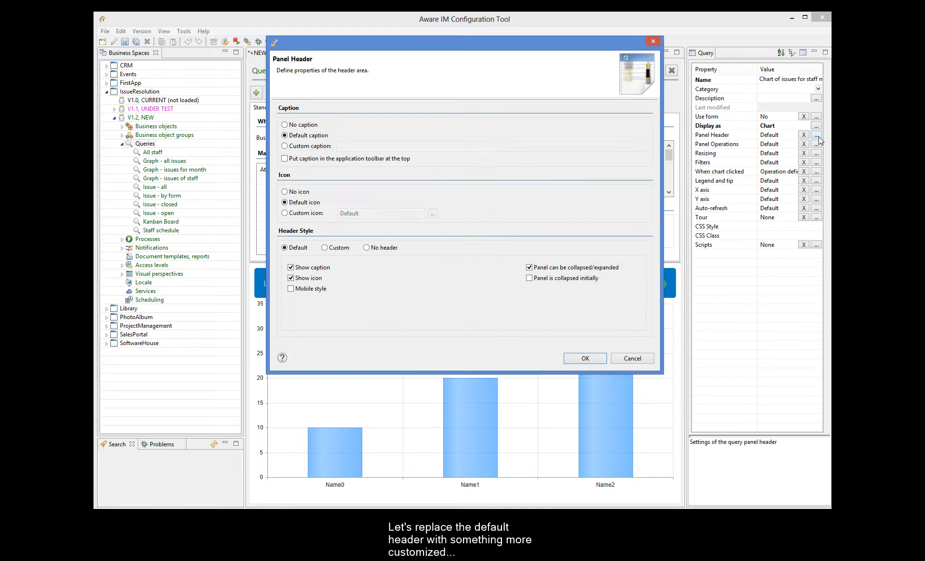
click(325, 247)
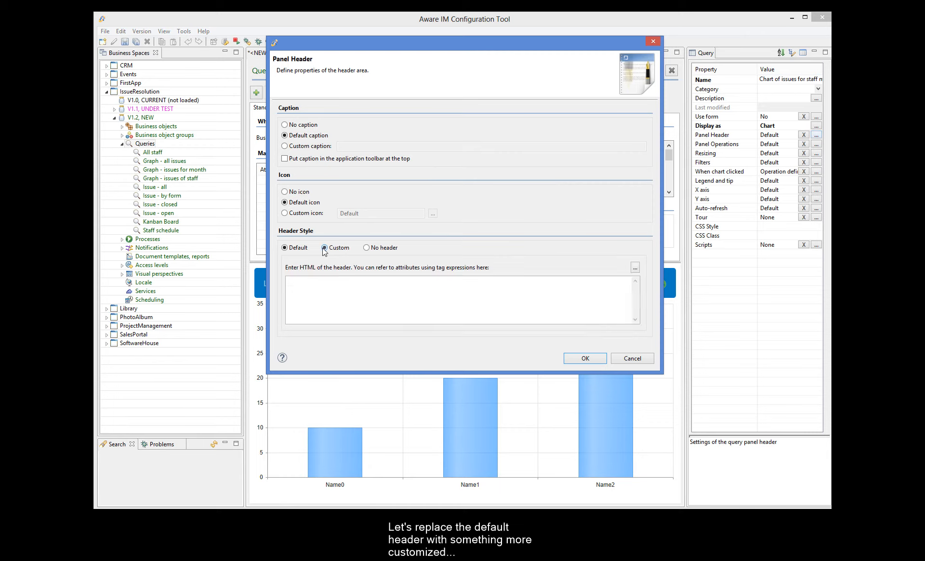
click(334, 289)
text(<h3>Issues for Staff Members</h3>)
click(599, 360)
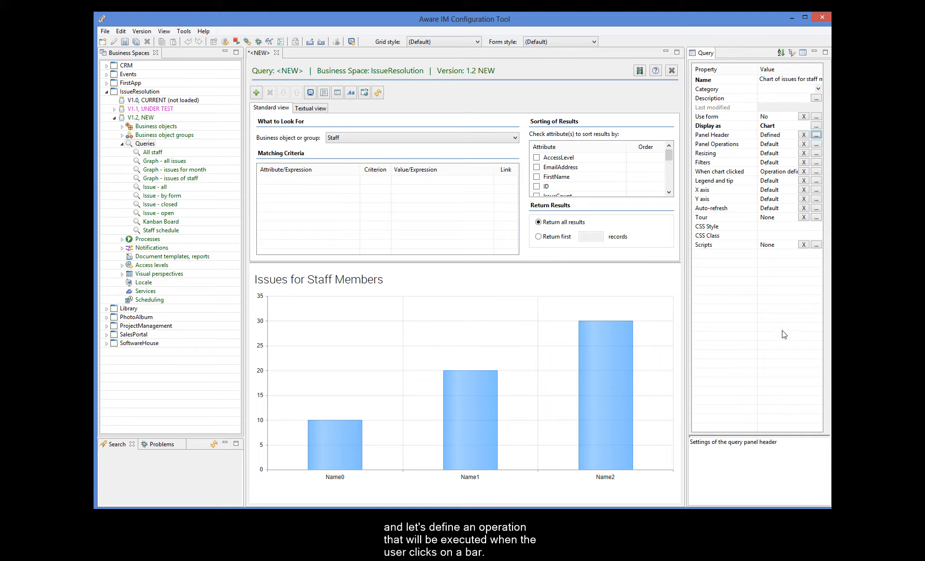
- Set the chart's click operation, Edit Object with the default editing form, to output to a Popup Window
click(817, 171)
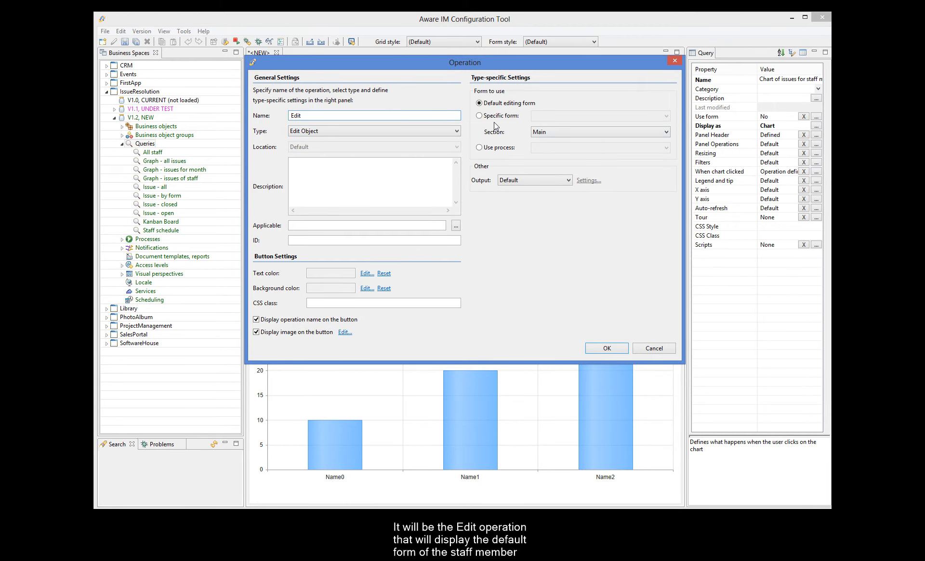
click(514, 181)
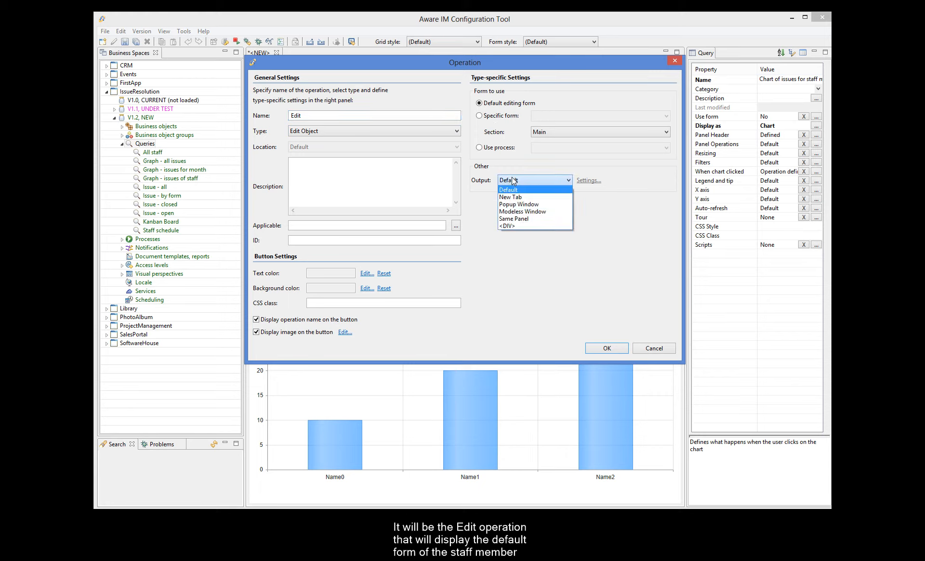
click(511, 203)
click(607, 348)
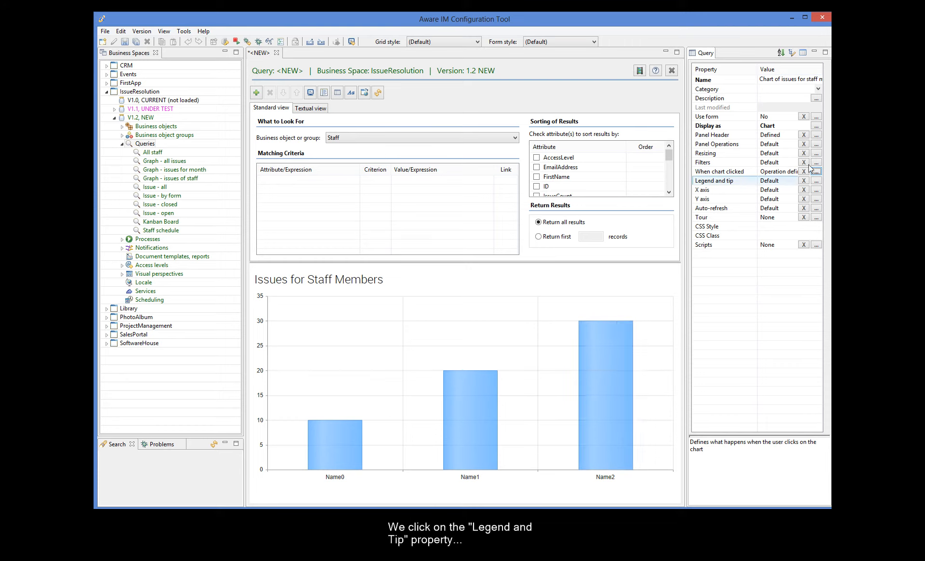
- Enable the chart tip and set its text to "{XValue} - {YValue} issues"
click(816, 181)
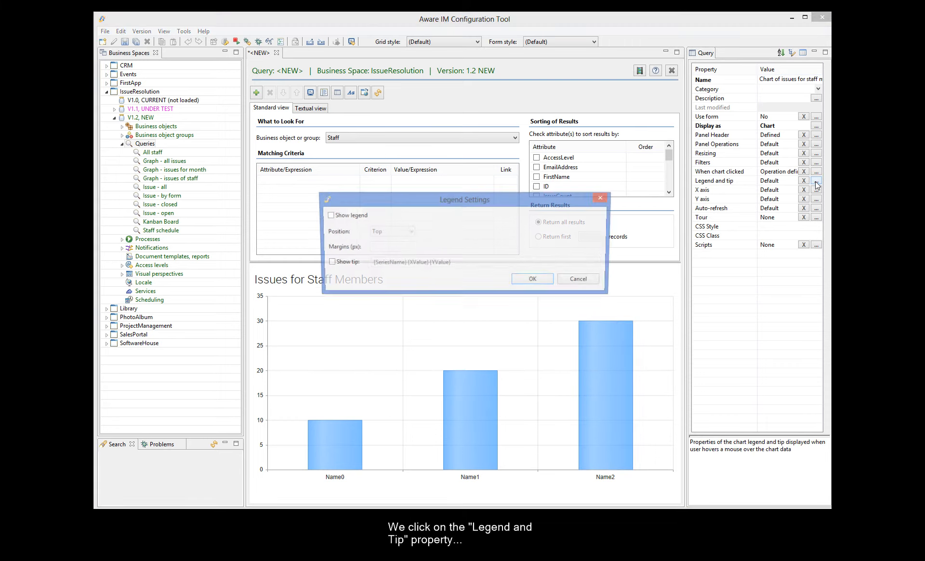
click(329, 263)
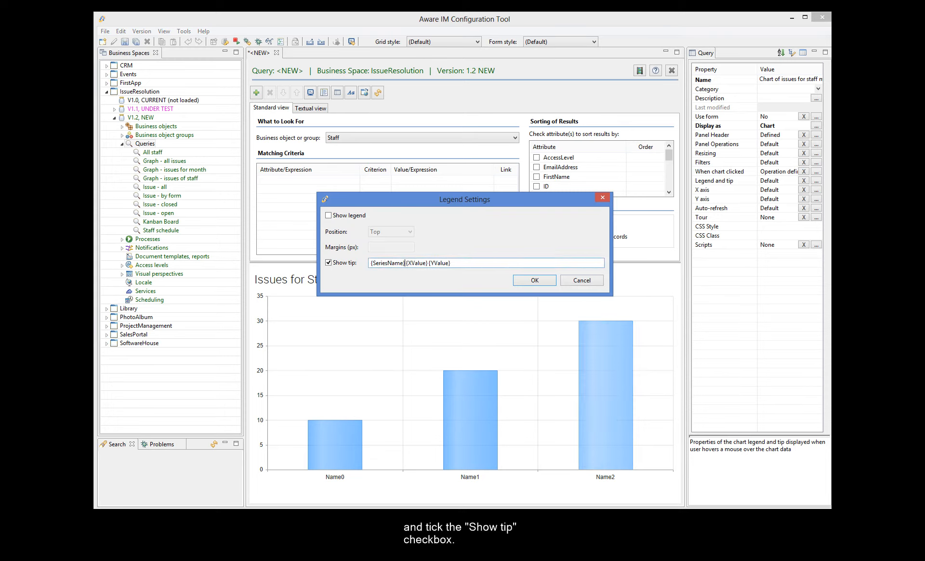
key(BackSpace)
key(BackSpace)
key(BackSpace)
key(BackSpace)
key(BackSpace)
key(BackSpace)
key(BackSpace)
key(BackSpace)
key(BackSpace)
key(BackSpace)
key(BackSpace)
key(BackSpace)
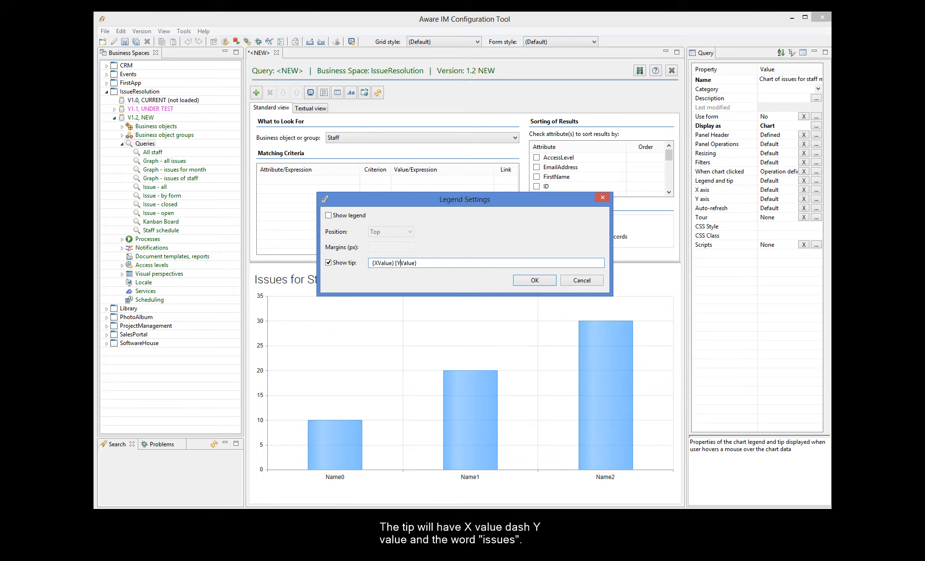
text(- {YValue} issues)
click(548, 283)
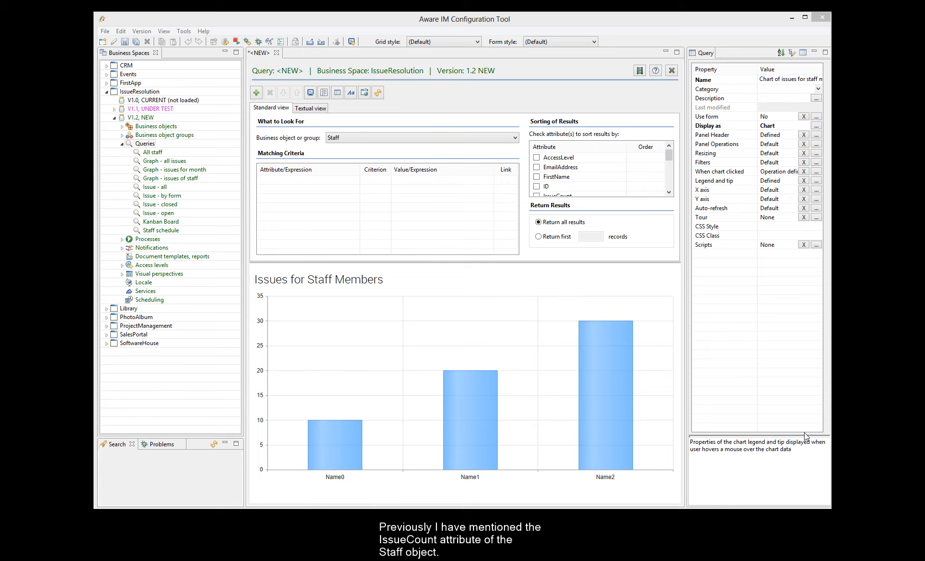
- Open the Staff business object of IssueResolution V1.2 to view its attributes
click(122, 126)
click(151, 171)
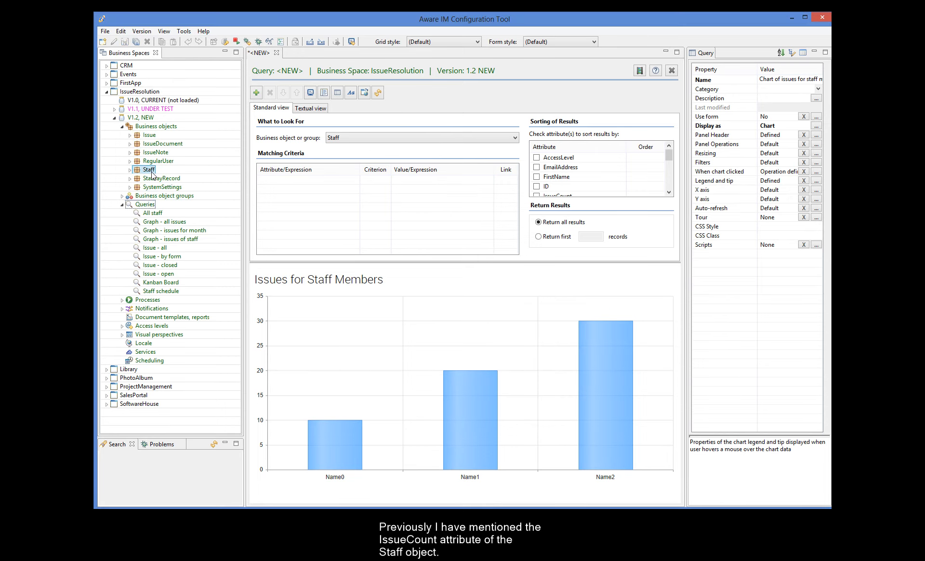
double_click(151, 170)
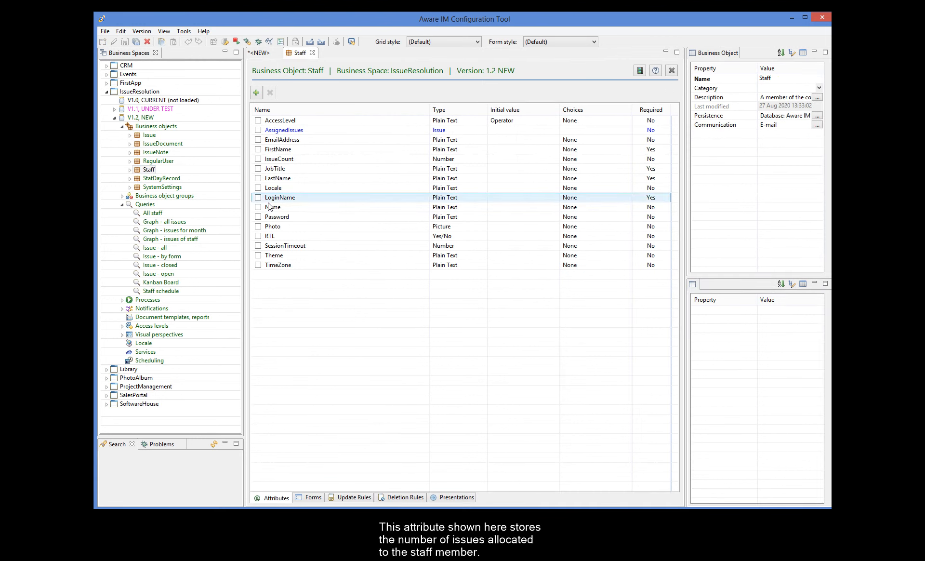
- Examine the Staff object's IssueCount attribute and the Issue Count update rule that calculates it
click(279, 159)
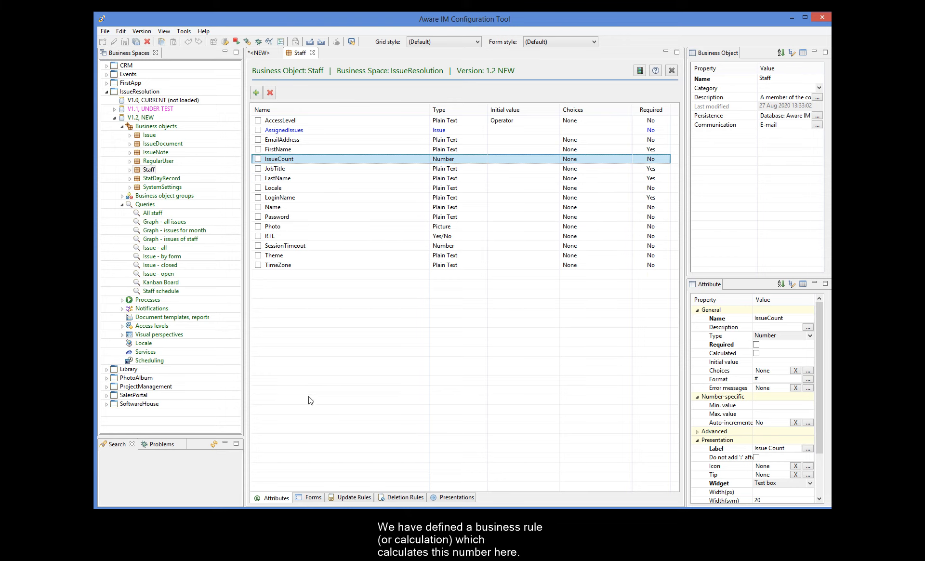
click(367, 498)
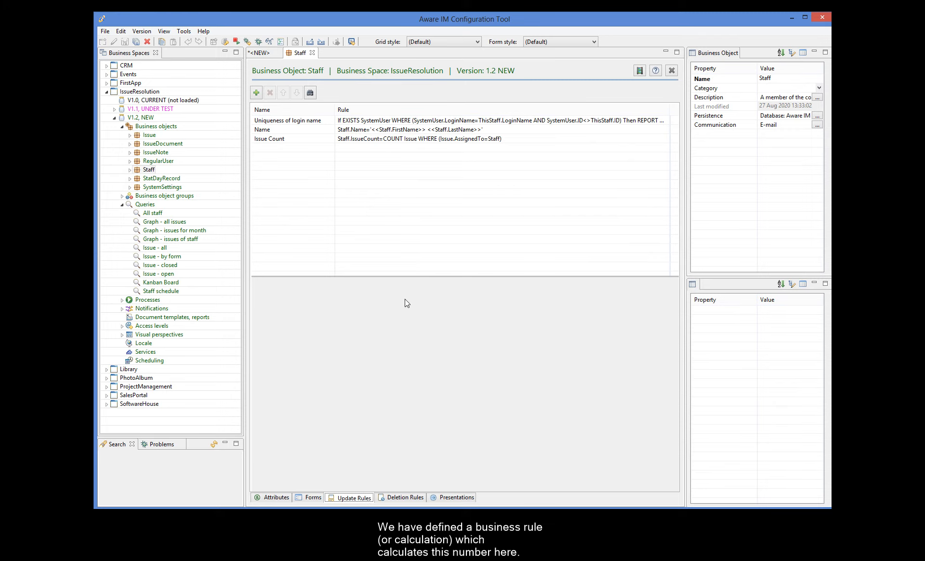
click(348, 139)
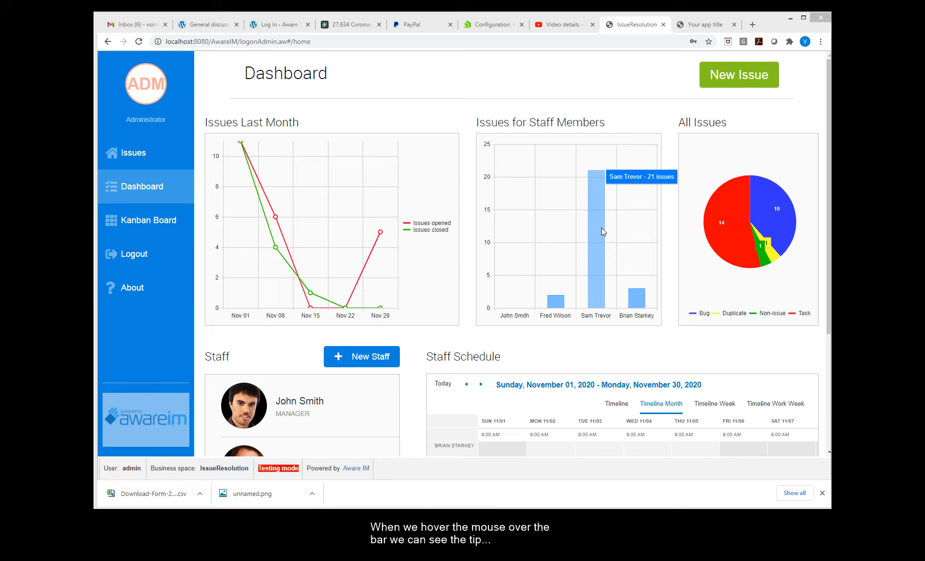
- Check the tips on the dashboard's Issues for Staff Members chart, open the tallest bar's staff form, and close it
mouse_move(635, 302)
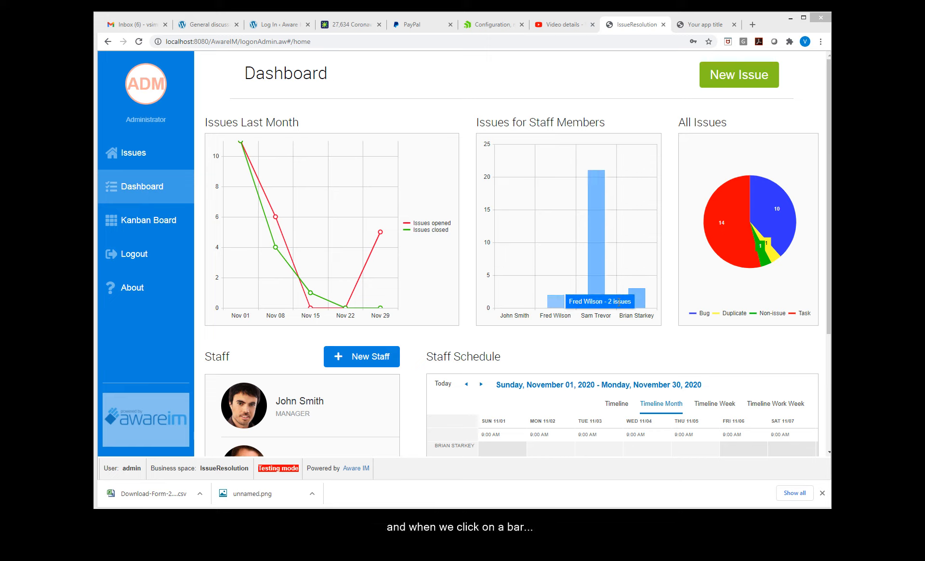
click(597, 267)
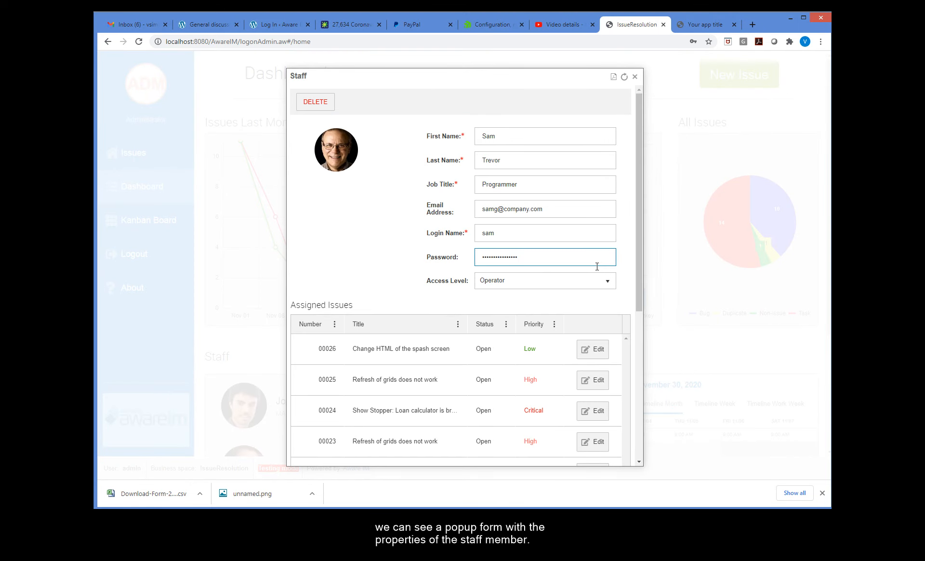
click(636, 77)
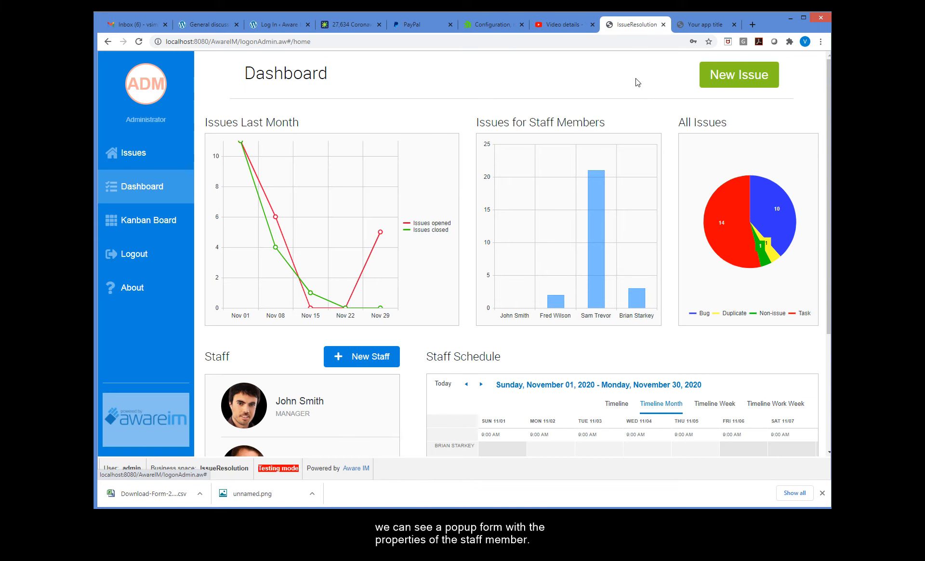